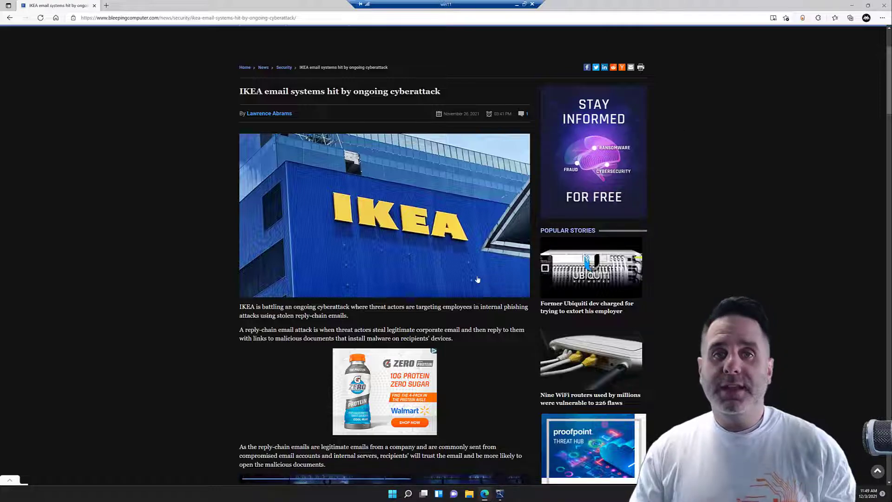
Step: Read through the BleepingComputer article on the IKEA reply-chain email attack, including the internal warning sent to employees
scroll(485, 278, down, 9)
scroll(478, 278, down, 10)
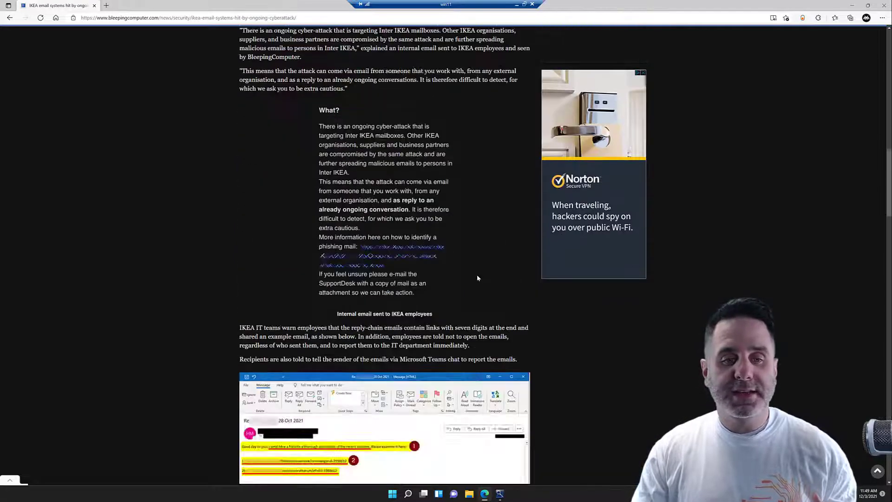
scroll(477, 277, down, 3)
scroll(477, 278, up, 2)
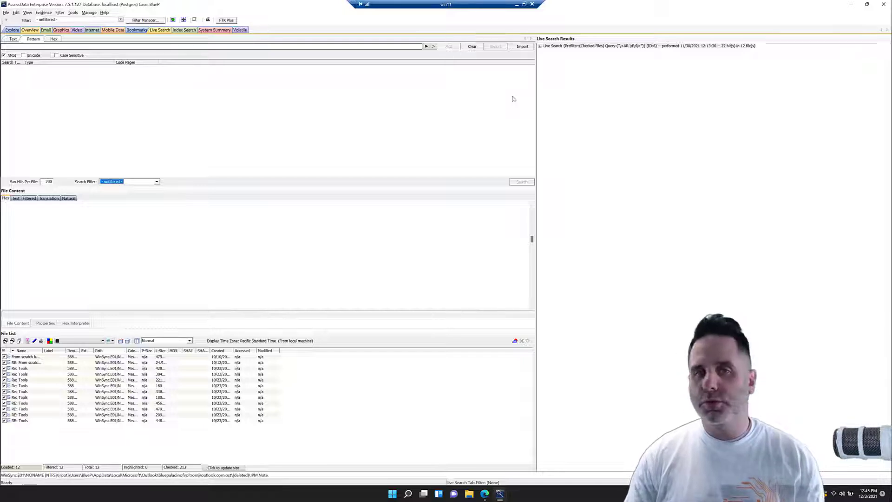
Step: Try inserting the start-of-word operator \< into the live search pattern, and clear the pattern again
click(427, 47)
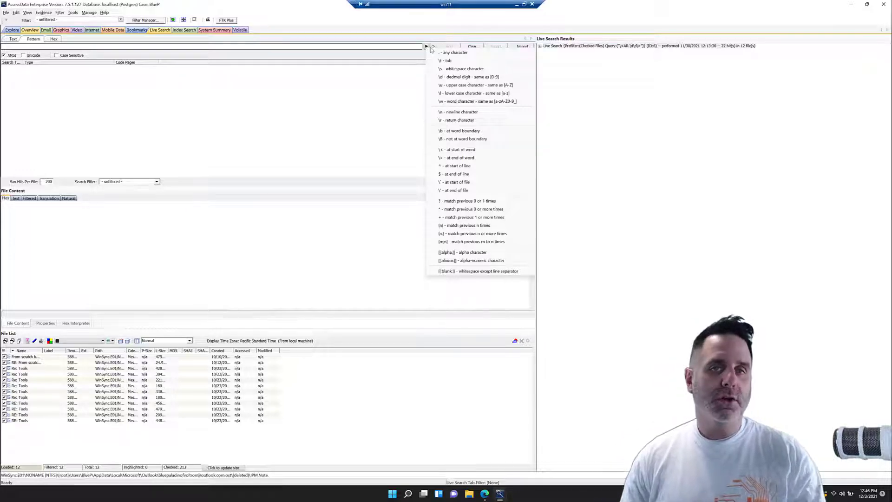
click(461, 151)
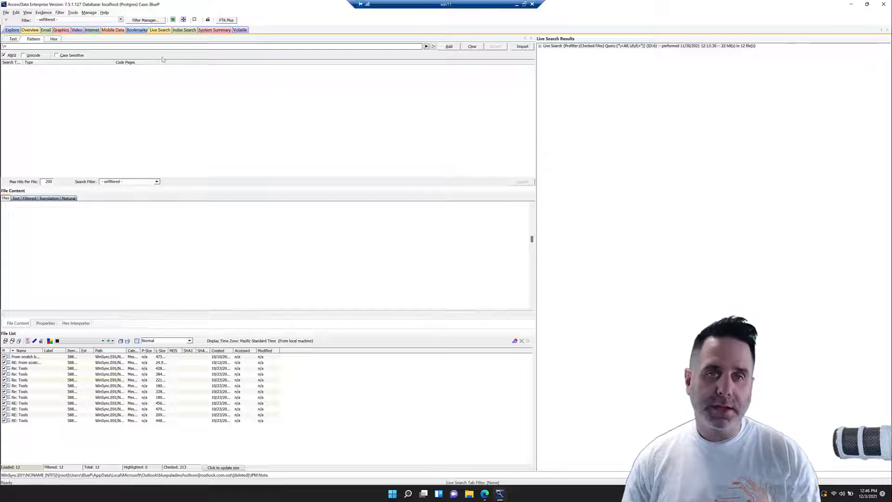
click(17, 46)
key(BackSpace)
key(BackSpace)
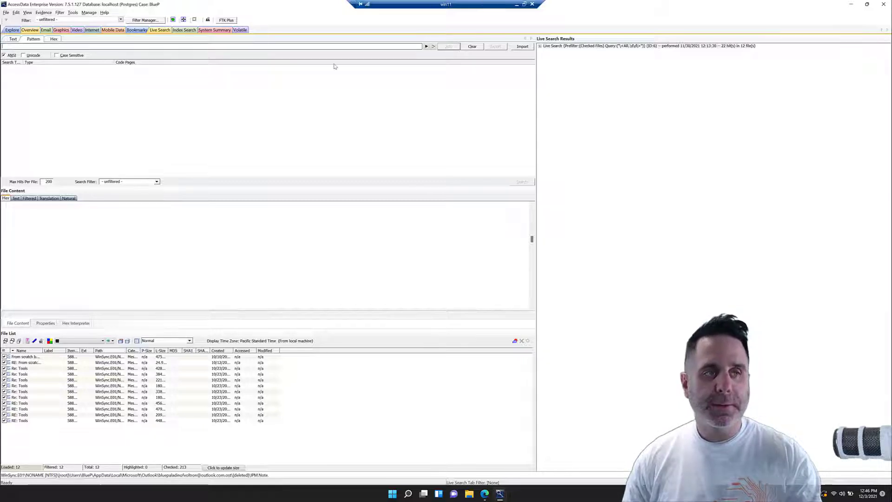
Step: Try combining the newline and start-of-word operators in the live search pattern, and delete the combined expression
click(426, 47)
click(438, 111)
click(427, 46)
click(458, 148)
click(427, 46)
drag(11, 46, 3, 47)
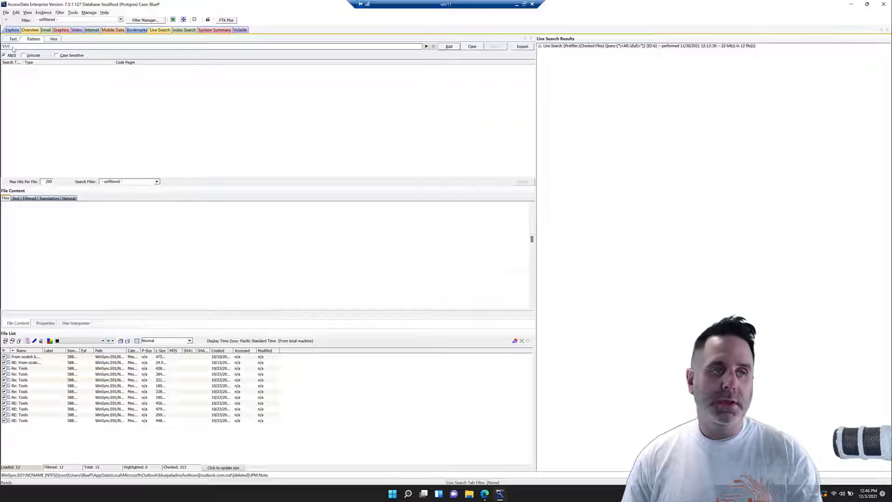
key(BackSpace)
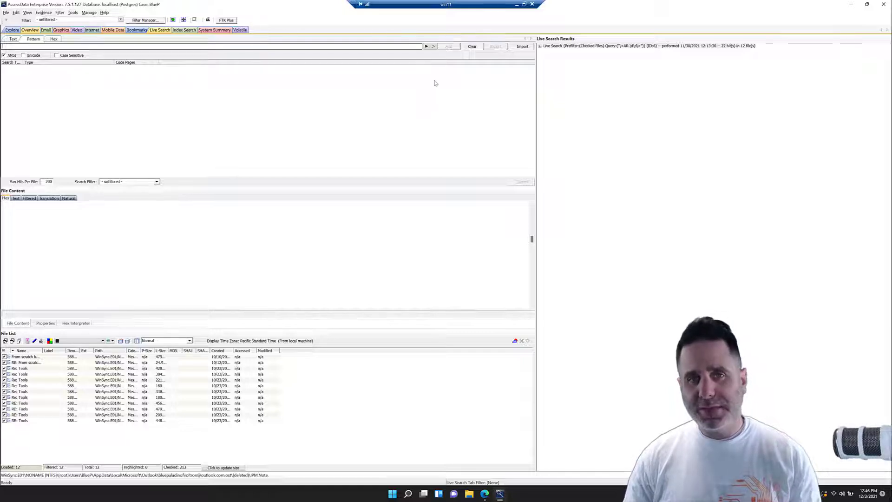
Step: Look over the pattern operators and predefined expressions, then examine the regular expressions in RegexList.ini and close the file
click(426, 47)
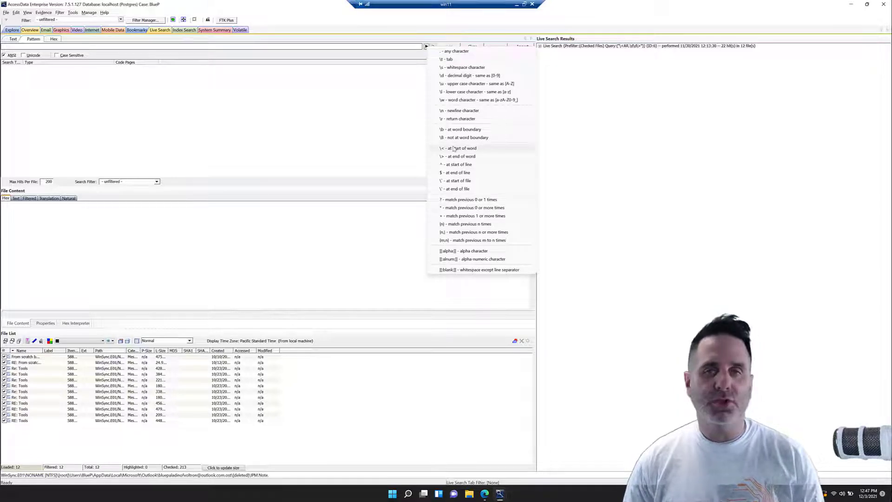
click(434, 47)
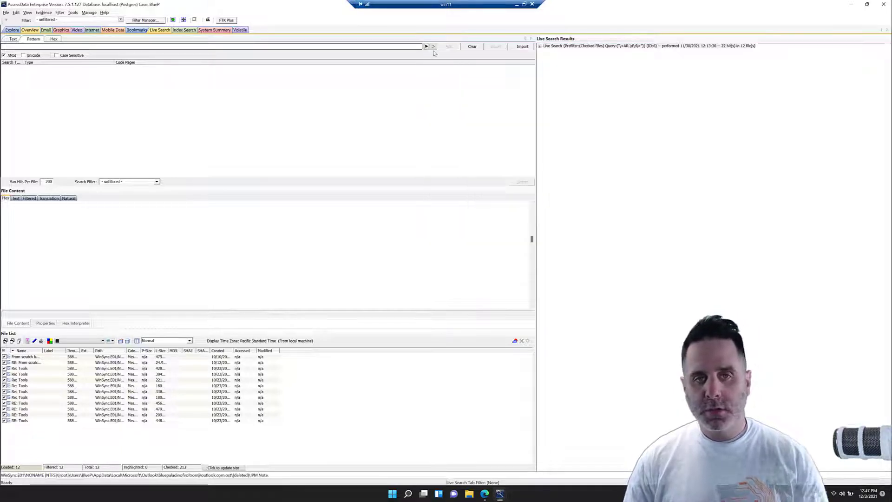
click(434, 47)
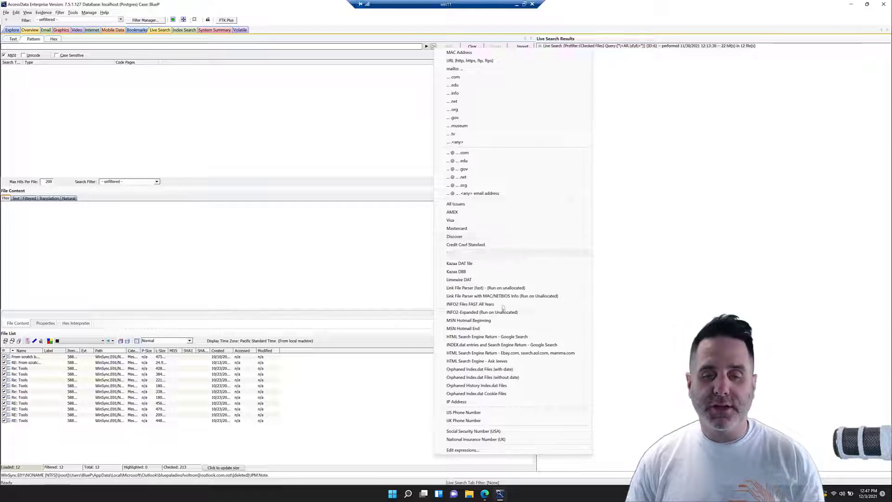
click(462, 450)
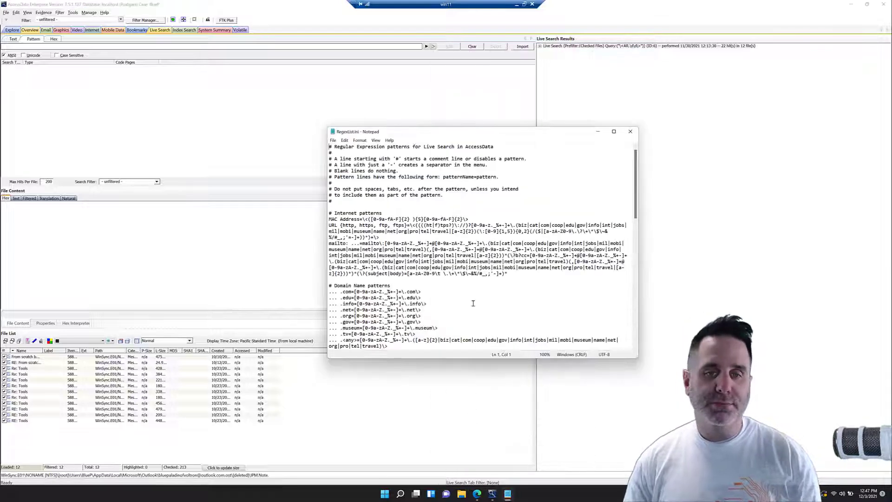
scroll(450, 224, down, 3)
scroll(451, 225, down, 10)
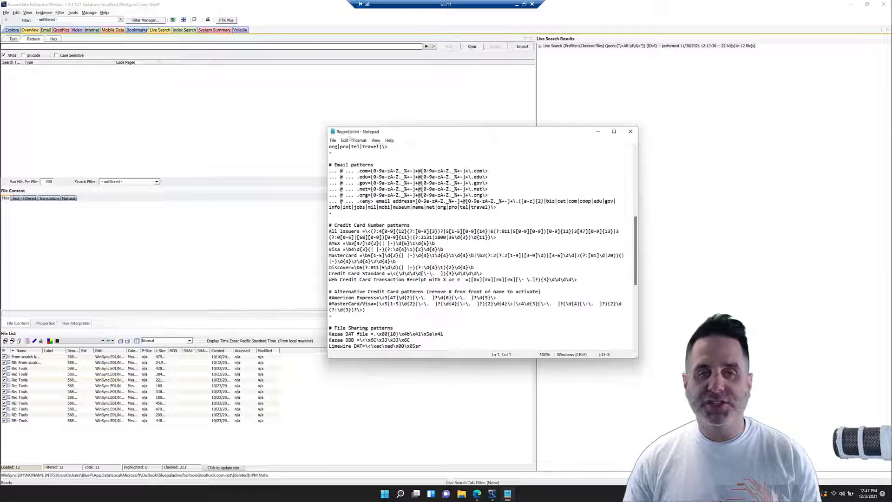
scroll(432, 220, down, 6)
scroll(431, 220, down, 3)
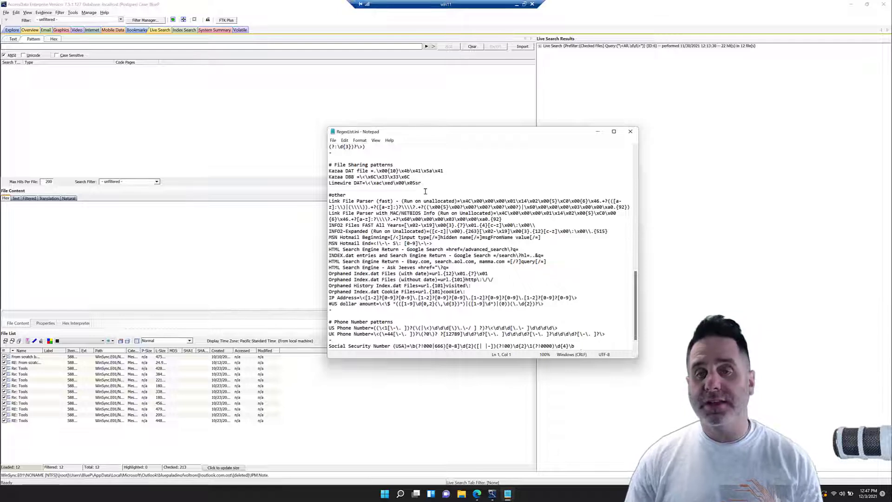
click(630, 131)
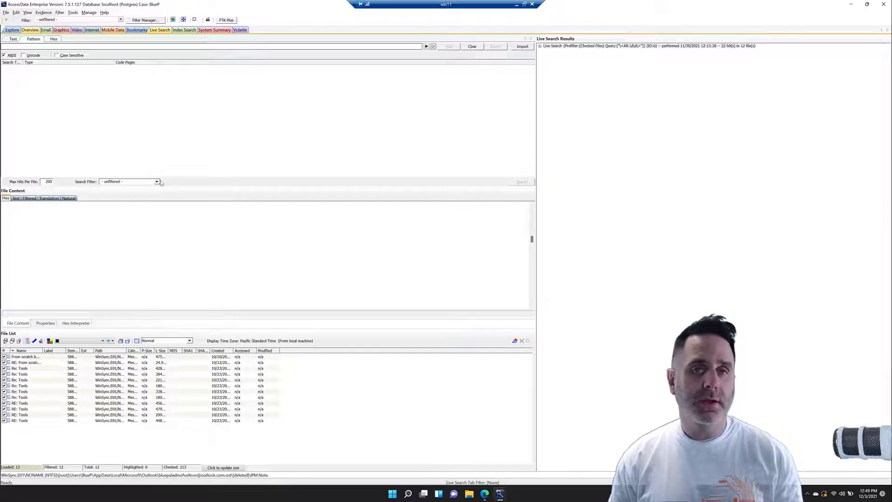
Step: Limit the live search to checked files by setting the search filter to Checked Files
click(157, 181)
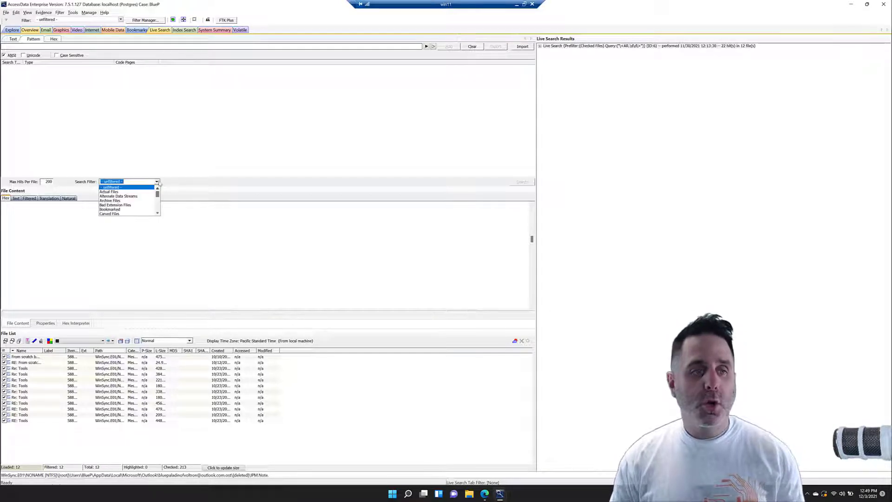
scroll(160, 200, down, 2)
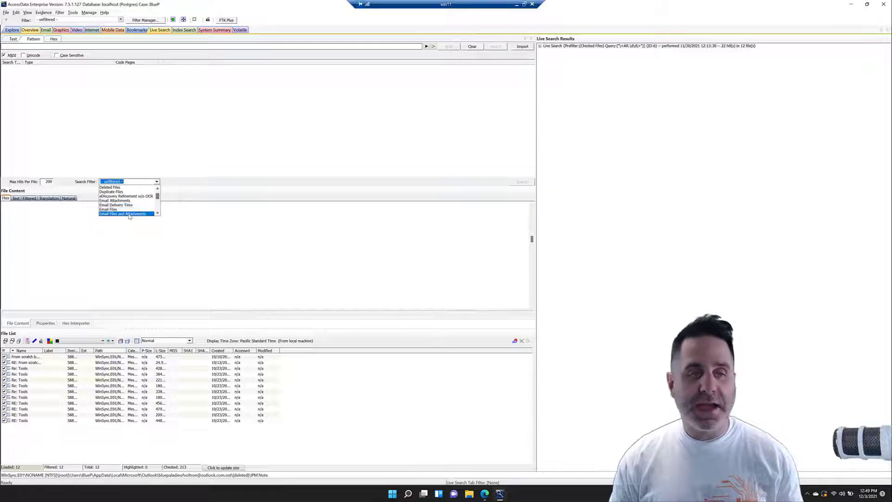
click(170, 187)
click(157, 182)
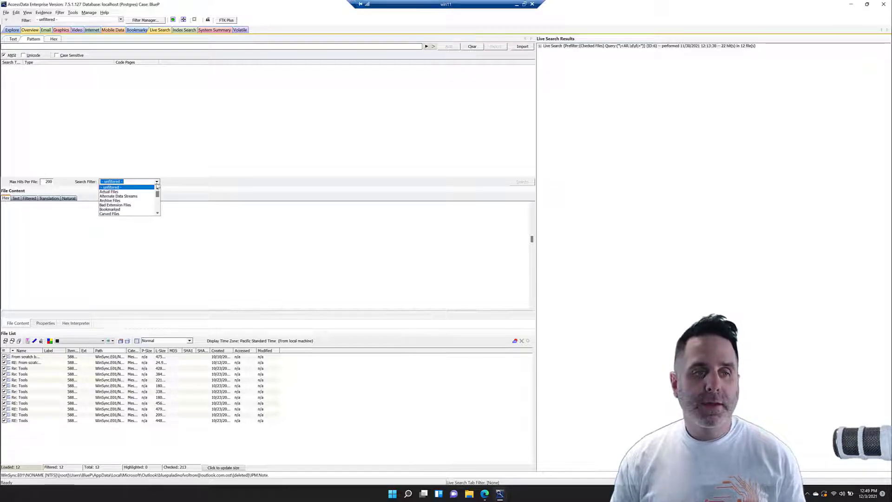
scroll(159, 200, down, 2)
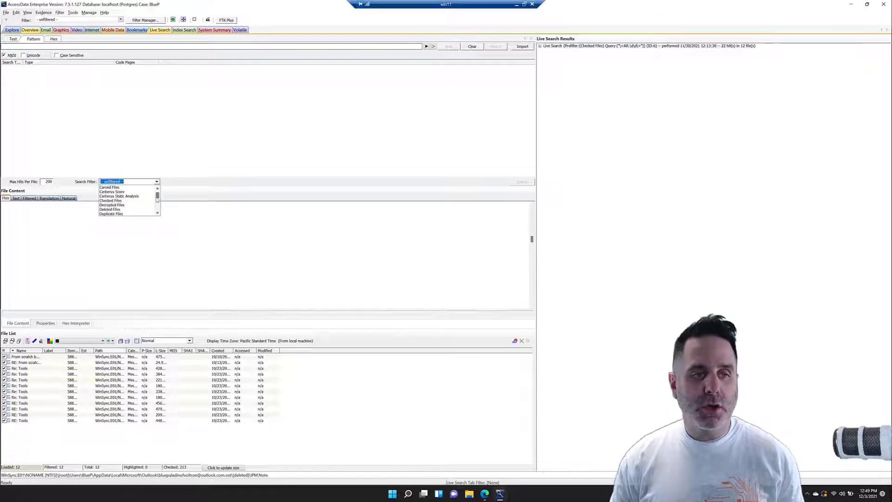
click(129, 202)
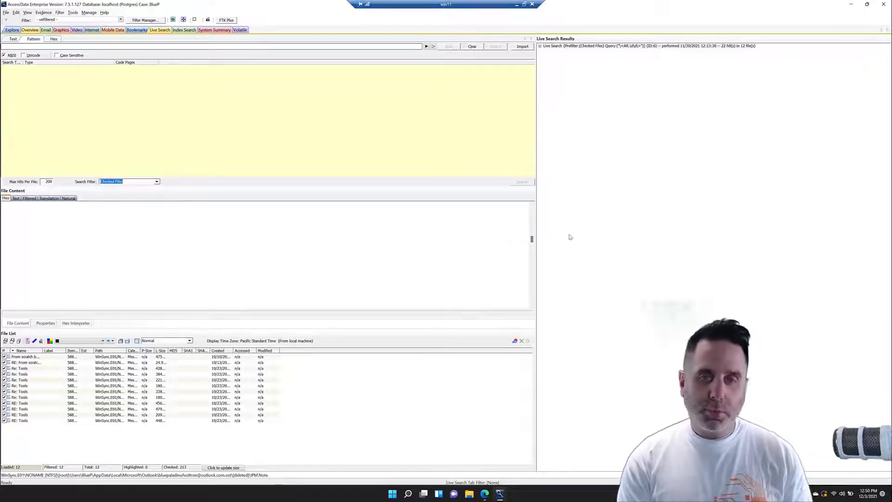
Step: Open Notepad with a blank document for drafting the search expression
key(super)
text(note)
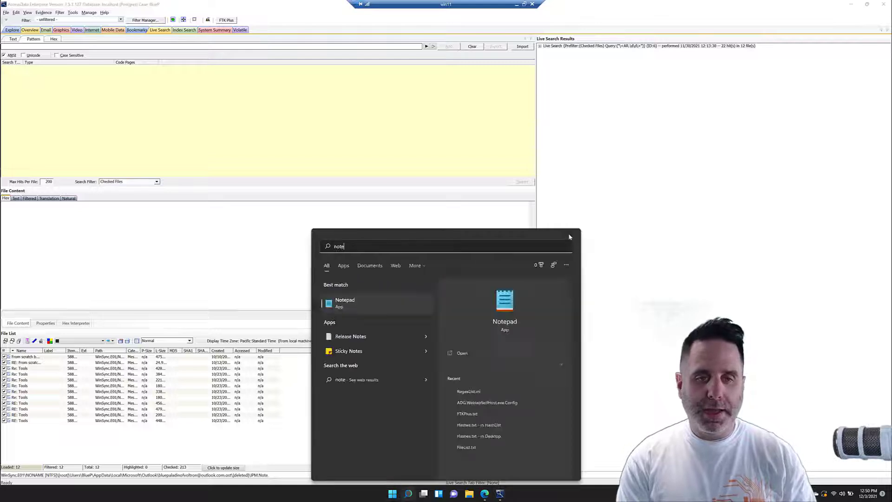
key(Return)
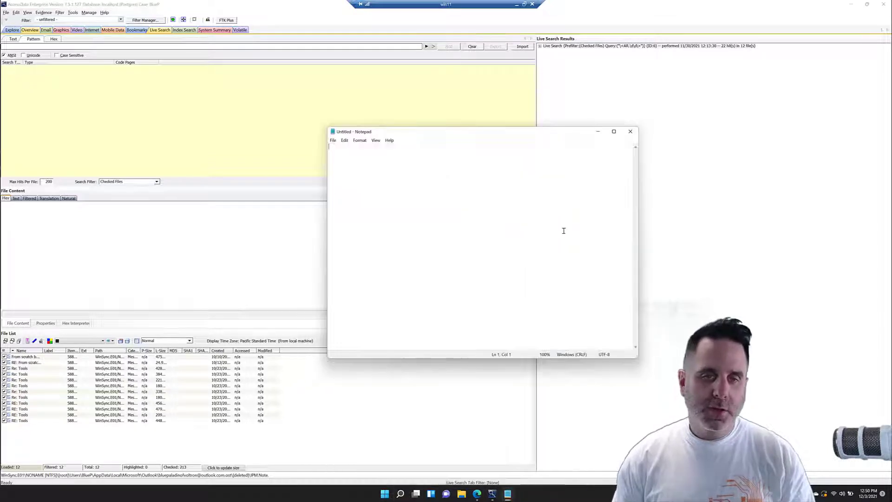
Step: Enlarge the Notepad font so the expression is easy to read
click(360, 140)
click(371, 158)
scroll(465, 237, down, 2)
click(456, 245)
click(456, 256)
click(439, 358)
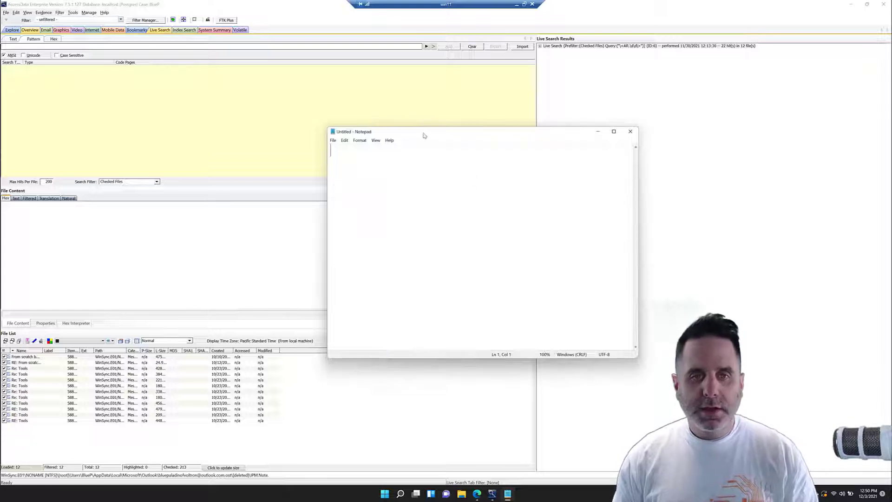
Step: Shift the Notepad window aside and enter the start-of-word operator \< in the note
drag(425, 135, 475, 134)
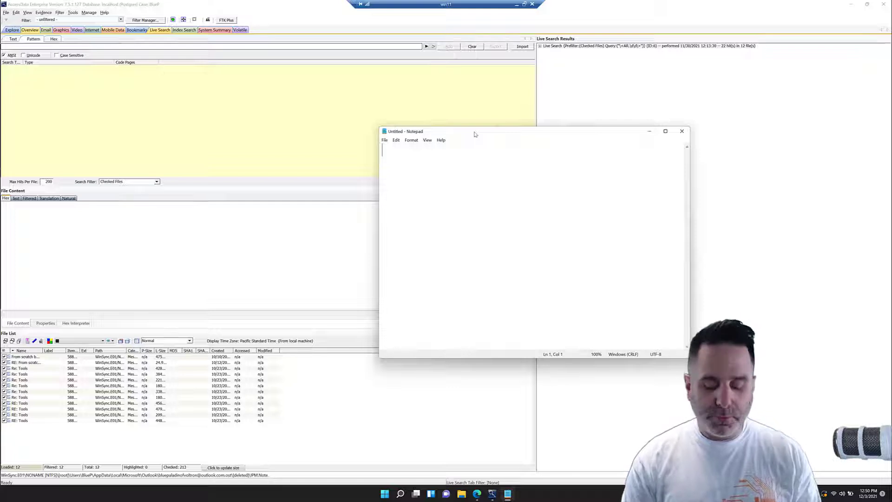
text(\<)
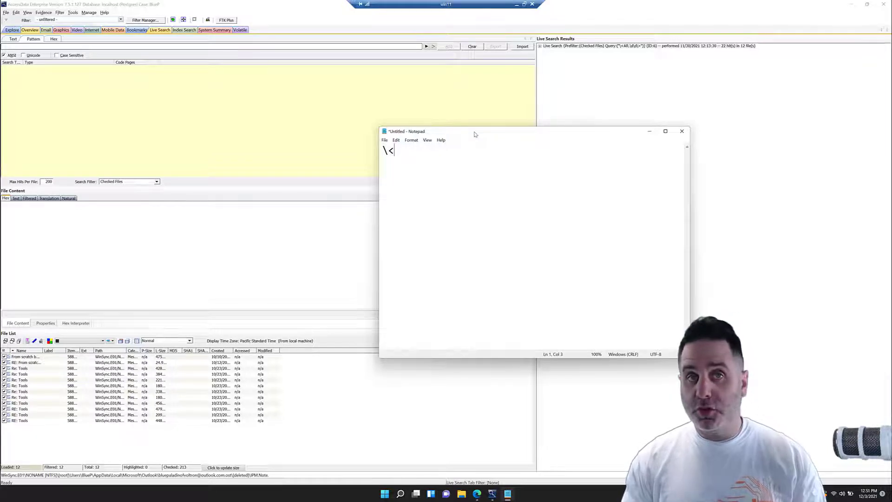
Step: Try https as the literal text after the start-of-word operator, and remove it again
text(https)
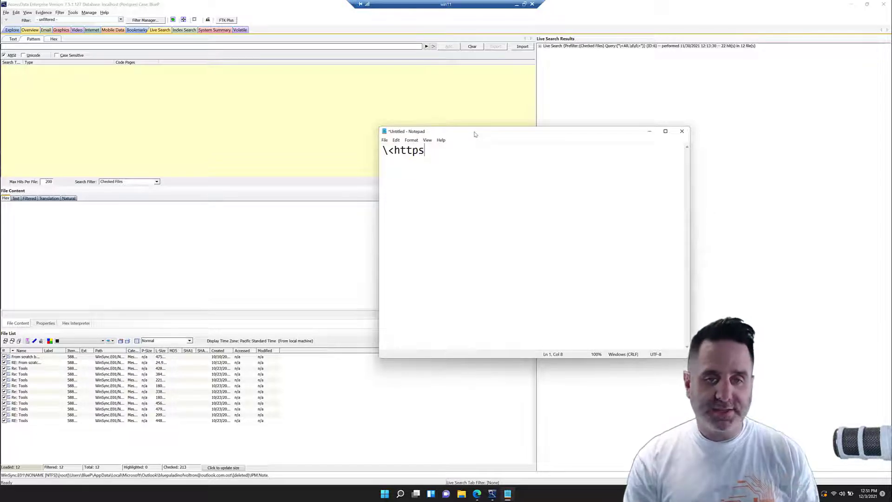
key(BackSpace)
key(BackSpace)
key(BackSpace)
key(BackSpace)
key(BackSpace)
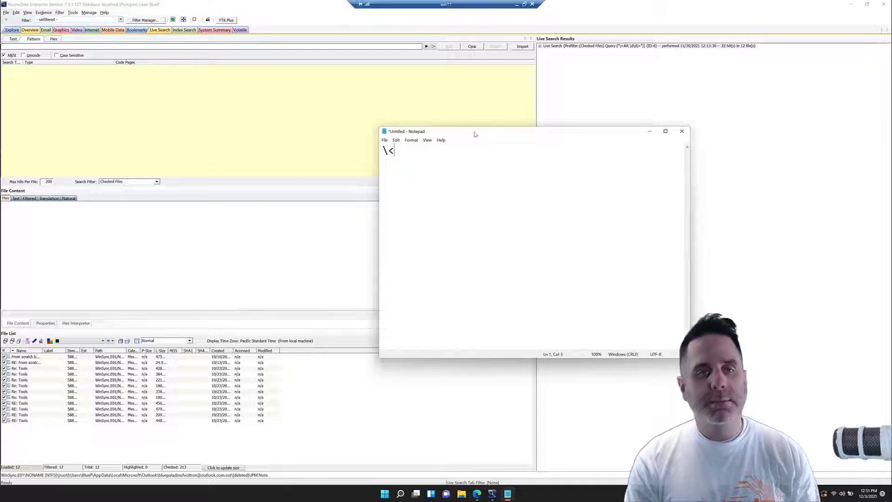
Step: Complete the note's expression as \<AR.\d\d\> with literal AR, any character, two digits and the end-of-word operator
text(AR)
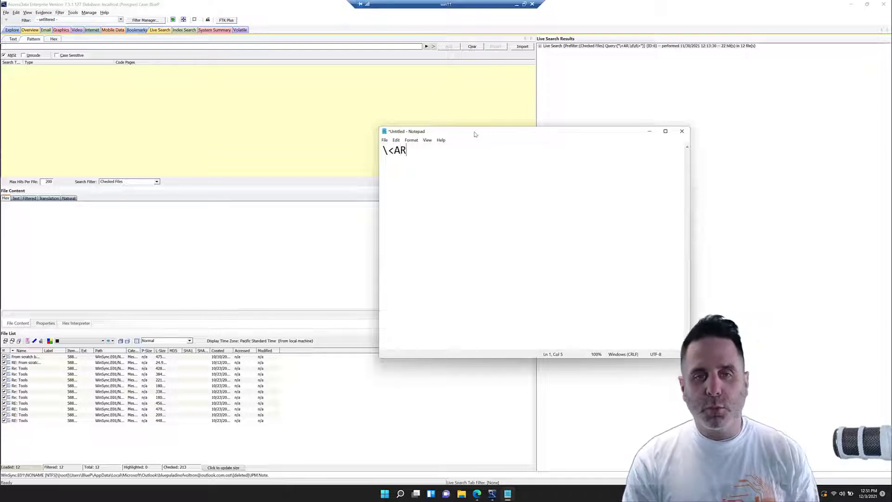
key(Return)
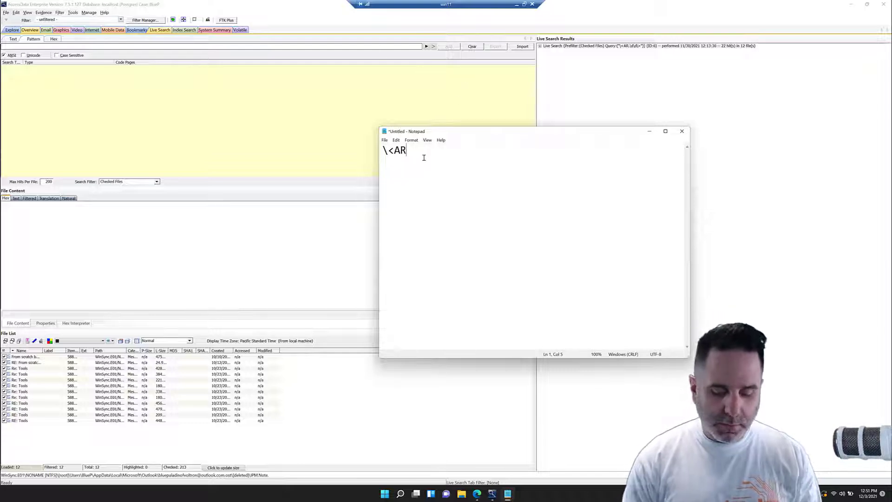
text(.)
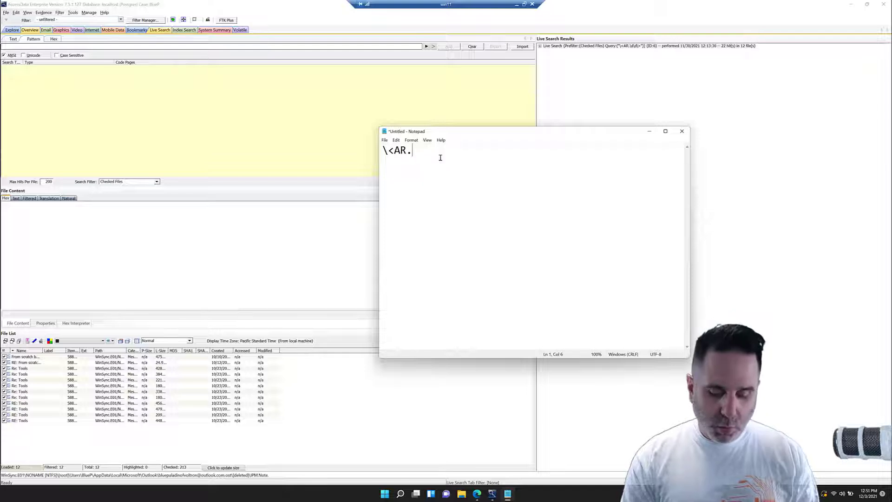
text(\d\d)
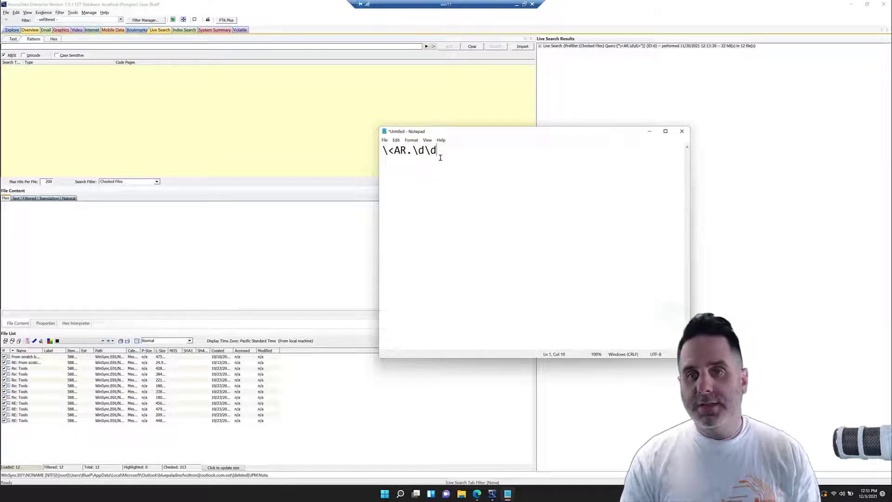
text(\)
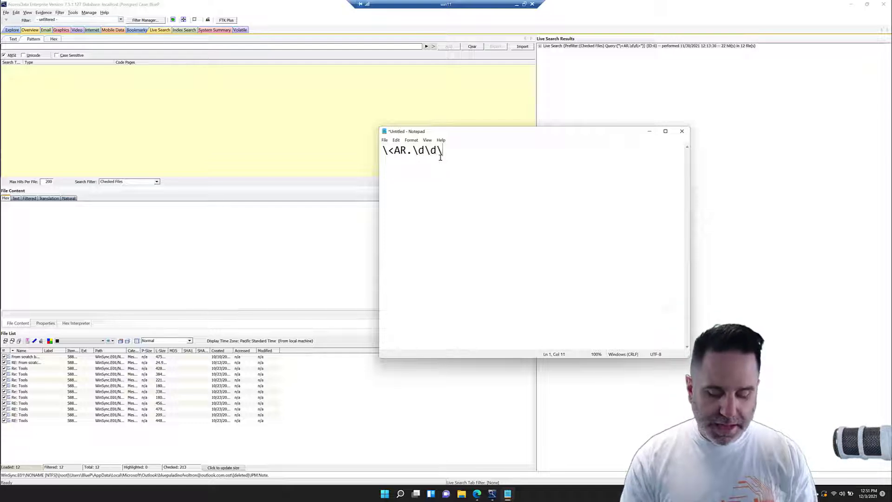
text(>)
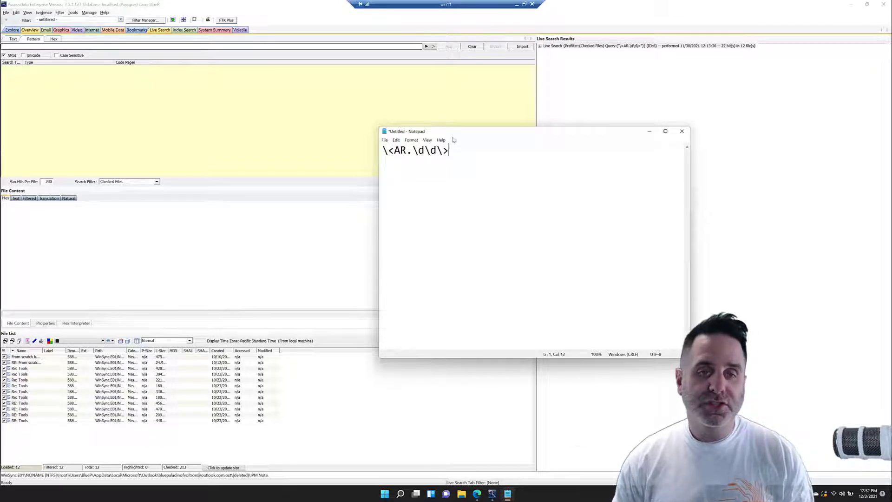
Step: Minimize Notepad and expand the existing live search results to the individual hits of the first item in allocated space
click(649, 132)
click(540, 46)
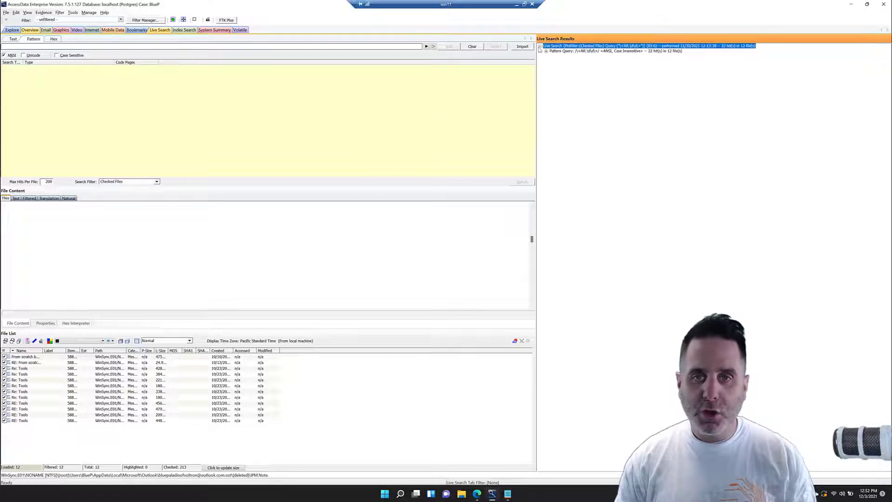
click(546, 51)
click(552, 56)
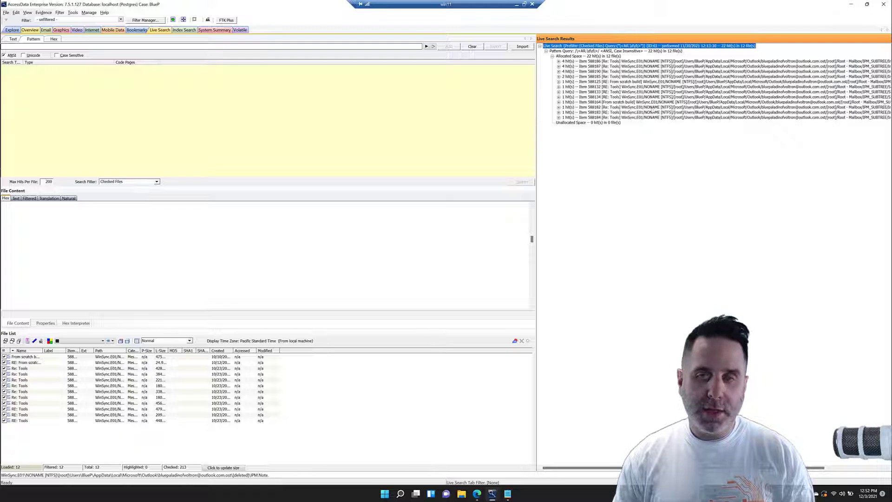
click(559, 61)
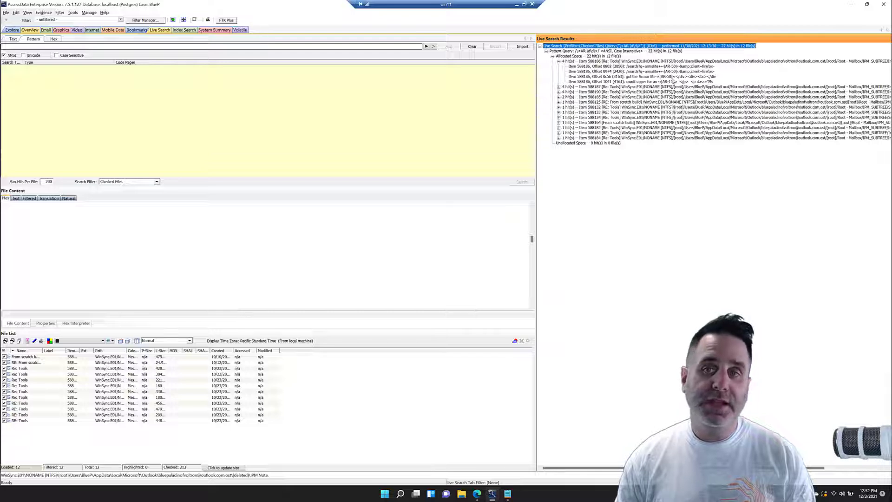
Step: Check the second item's individual hits, and display the first Re: Tools item's email in its natural format
click(559, 87)
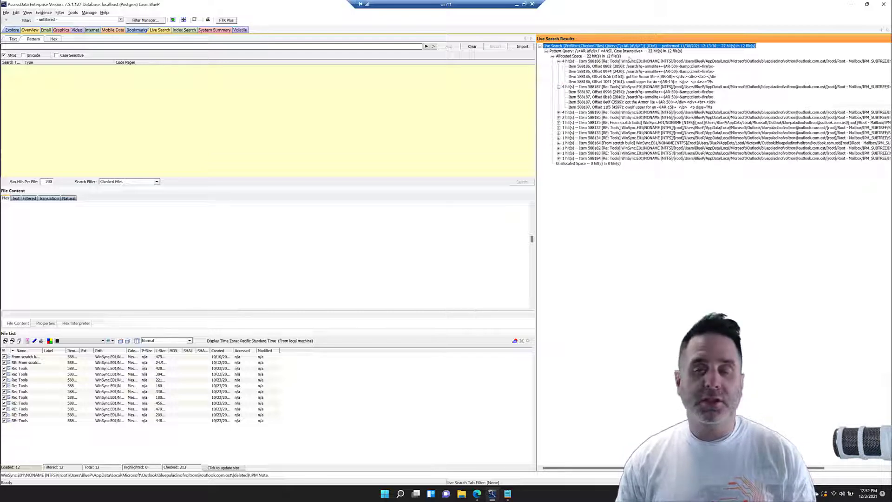
click(560, 87)
click(586, 61)
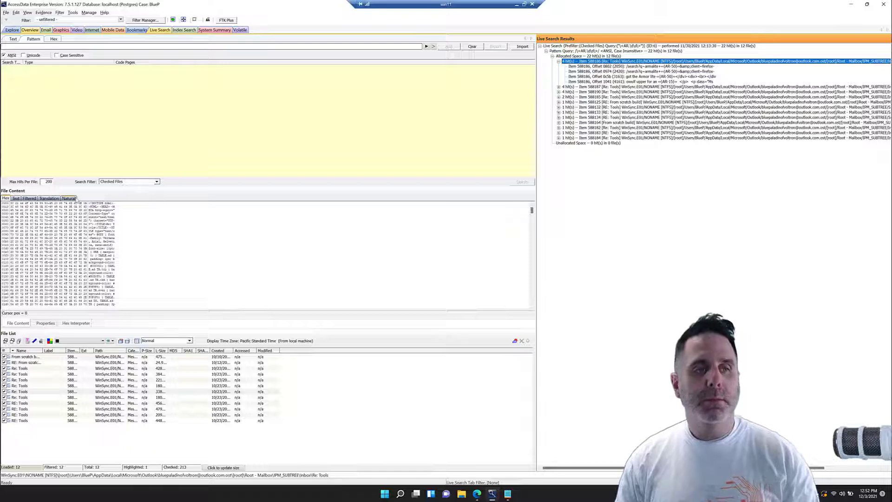
click(73, 198)
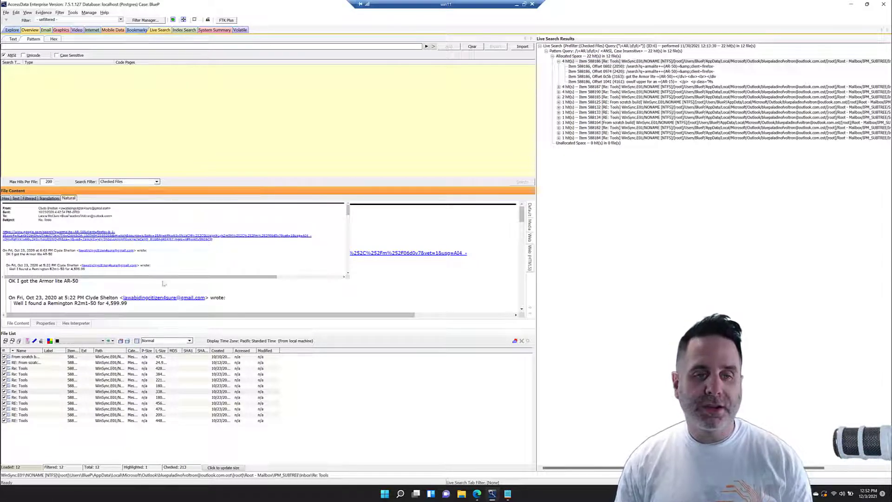
Step: Locate and highlight the matches AR-15 and AR-50 in the email's message text
scroll(167, 225, down, 2)
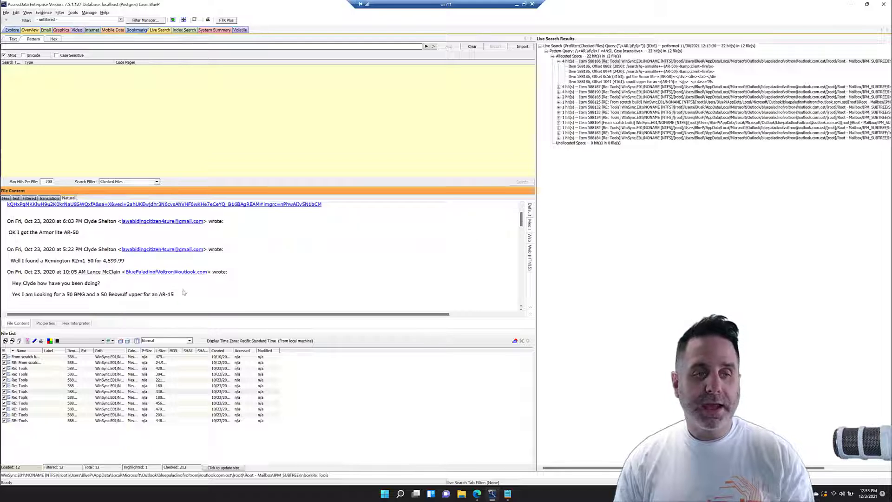
drag(159, 295, 176, 297)
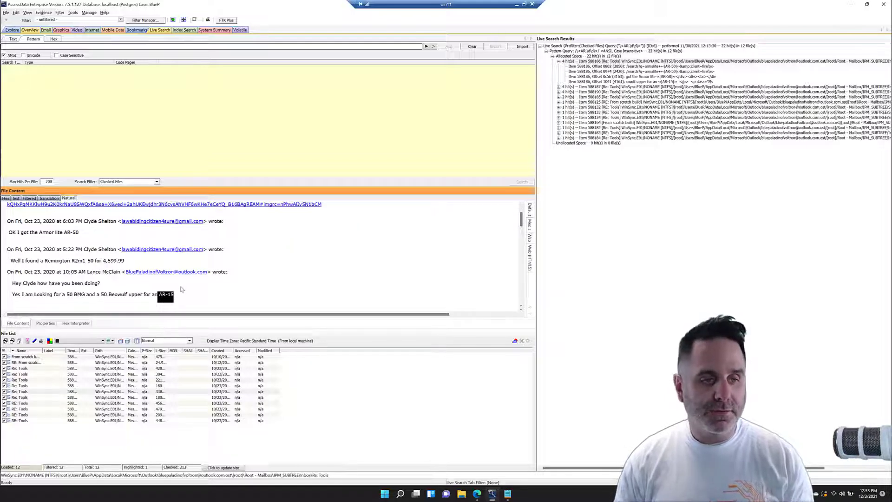
drag(64, 233, 79, 233)
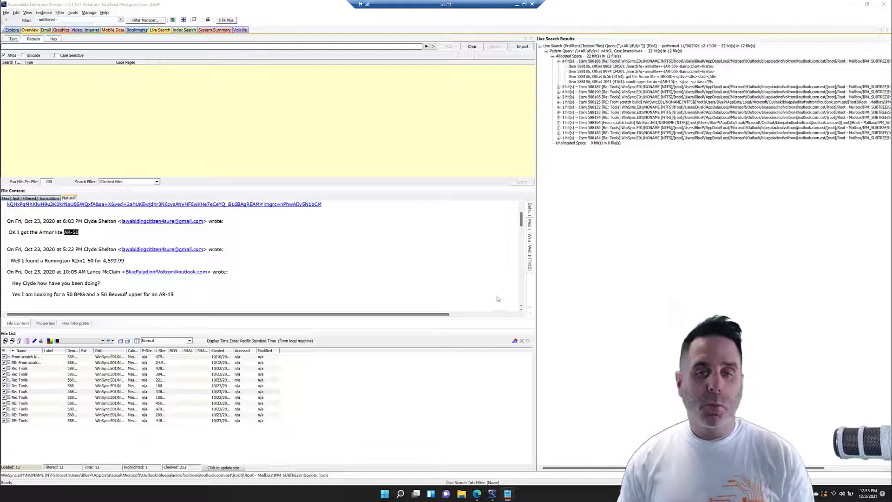
Step: Examine the internet header information below the message text, and return the focus to the first item in the live search results
click(521, 225)
drag(521, 226, 522, 296)
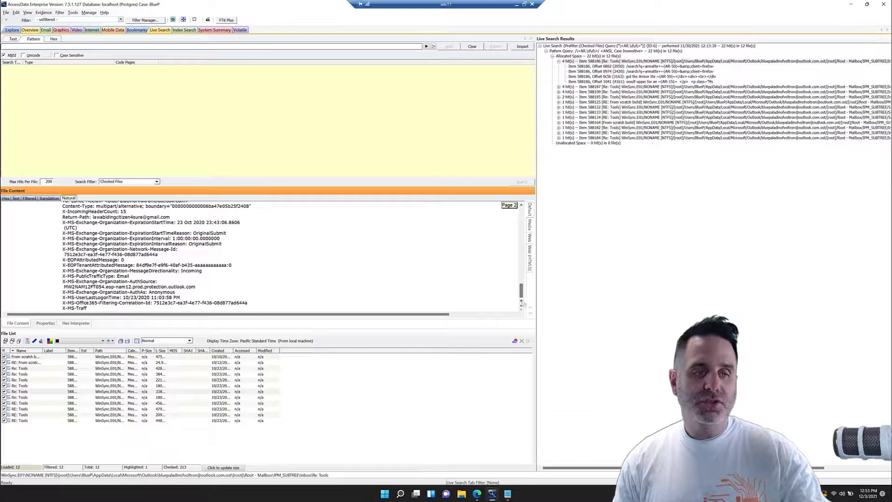
scroll(412, 283, up, 10)
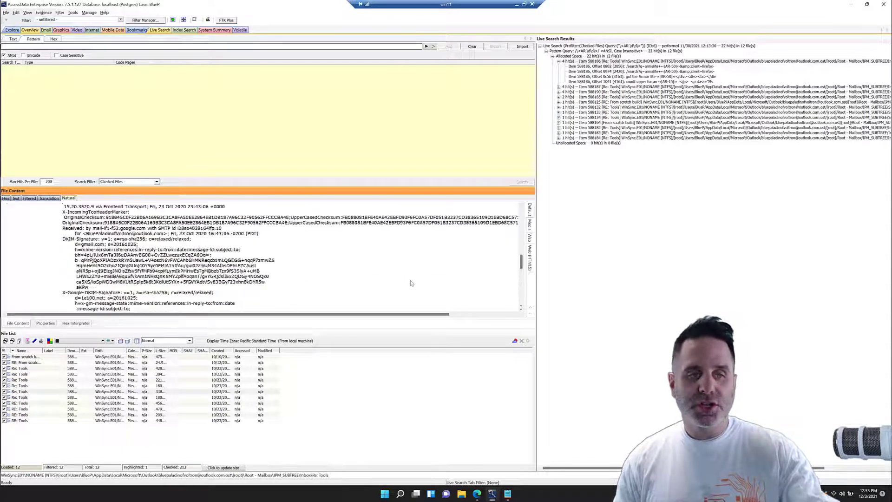
scroll(411, 284, down, 10)
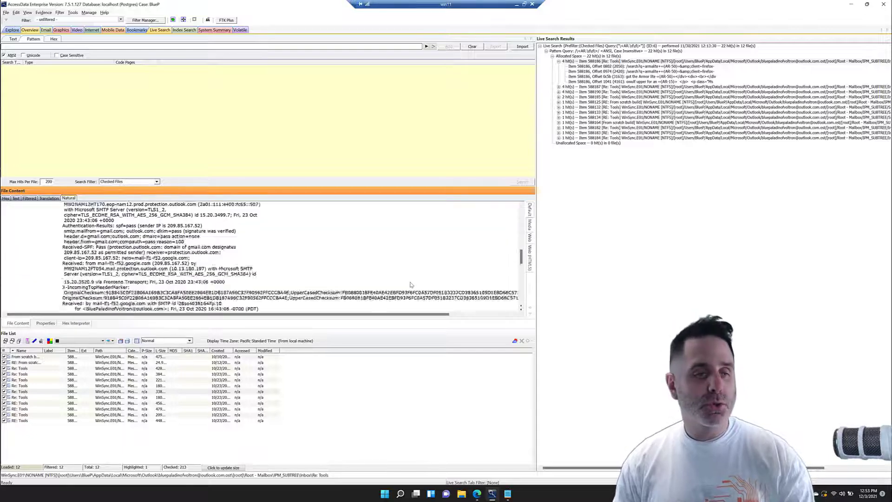
scroll(411, 284, down, 10)
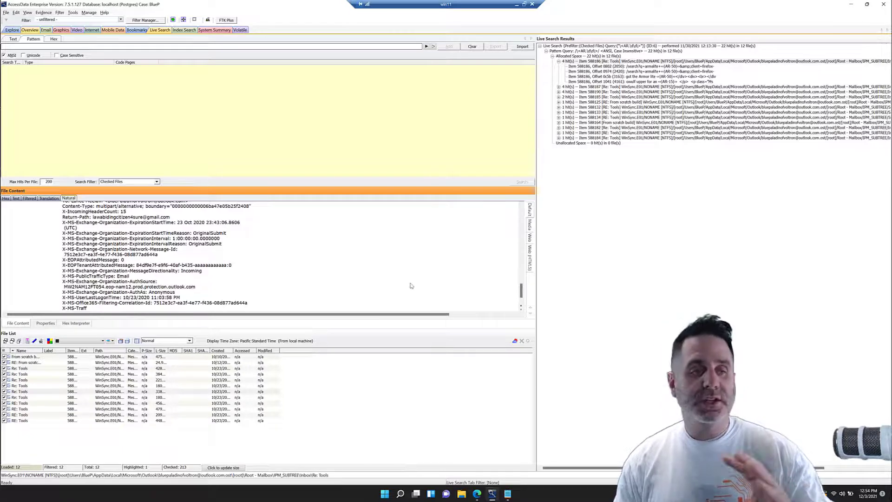
scroll(411, 286, up, 10)
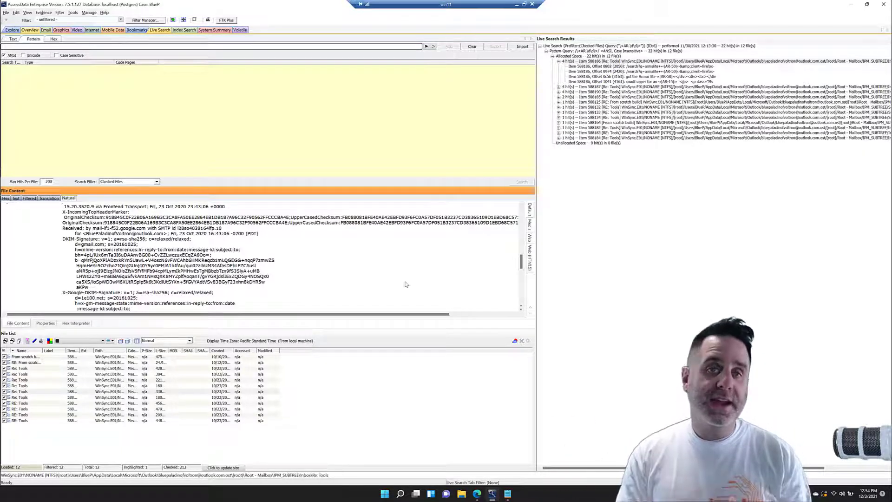
click(635, 421)
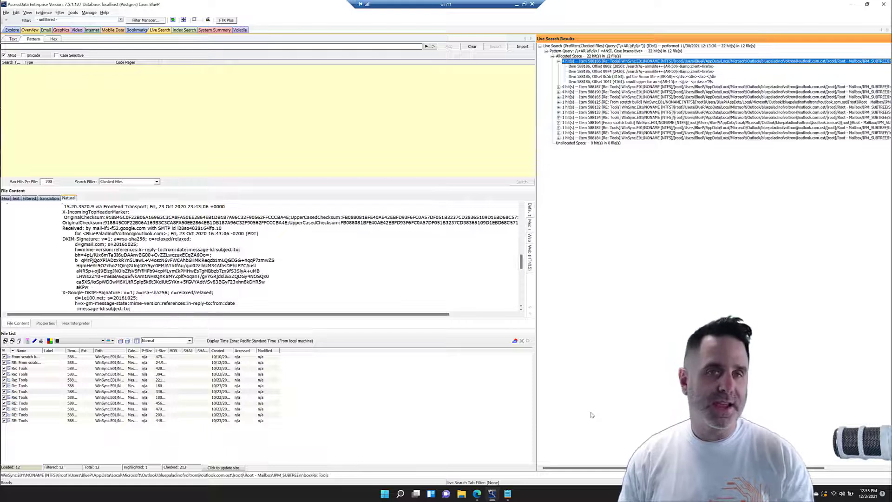
Step: Switch to Notepad and begin a new expression \<https.* with the start-of-word operator, literal https and any run of characters
click(508, 495)
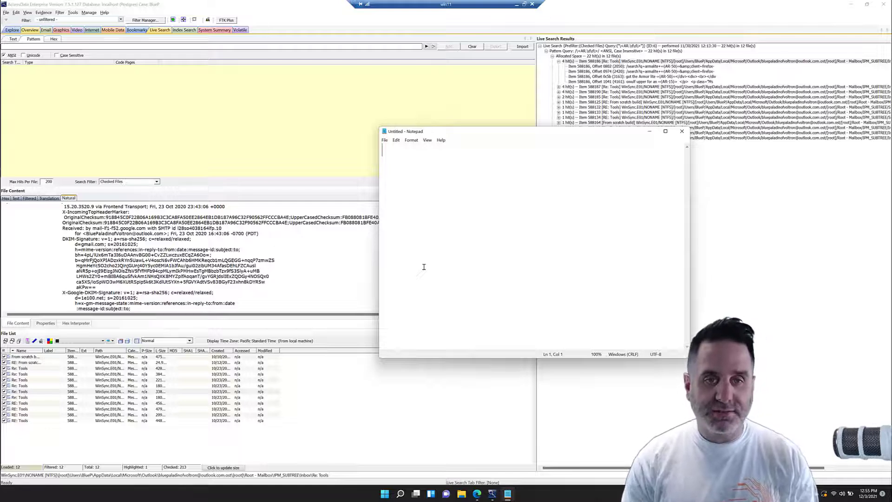
text(\<https)
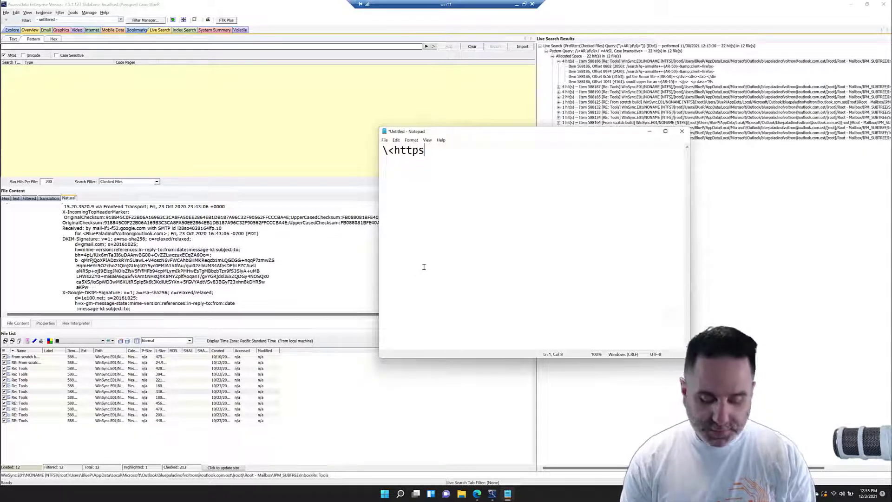
text(.)
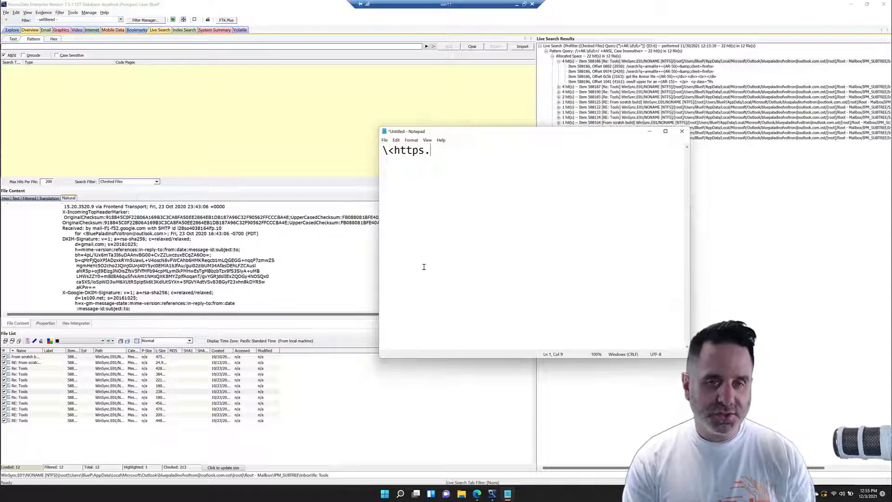
text(*)
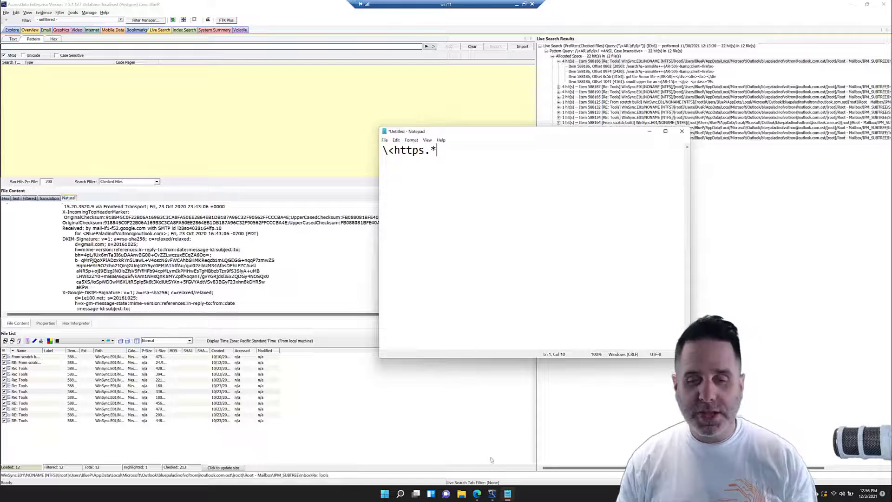
Step: Complete the note's expression as \<https.*-[\d]{7}\> with a literal hyphen, exactly seven digits and the end-of-word operator
click(477, 494)
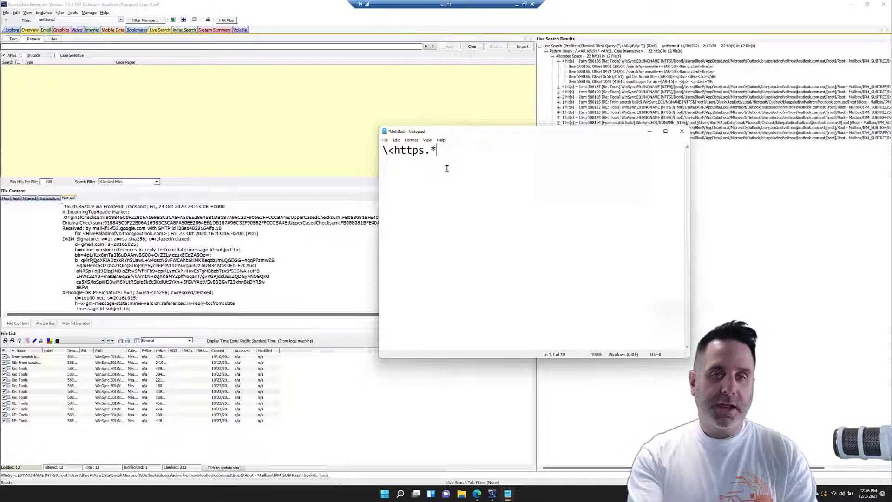
text(-)
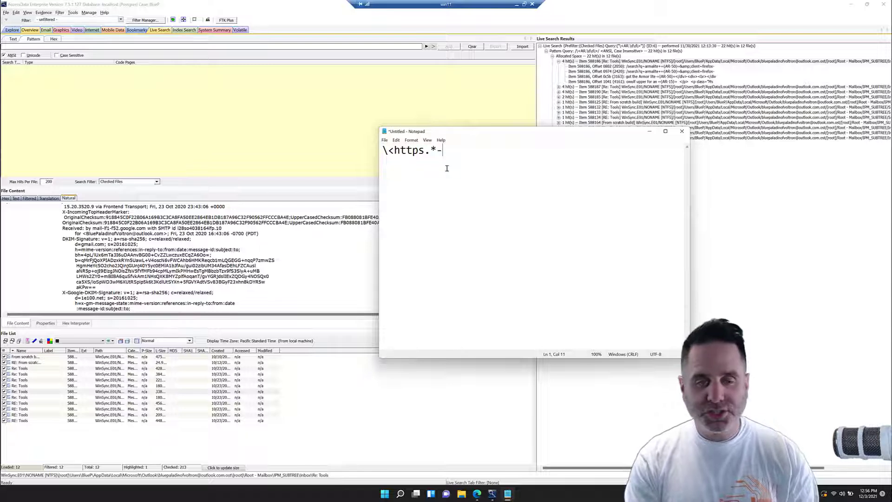
text([)
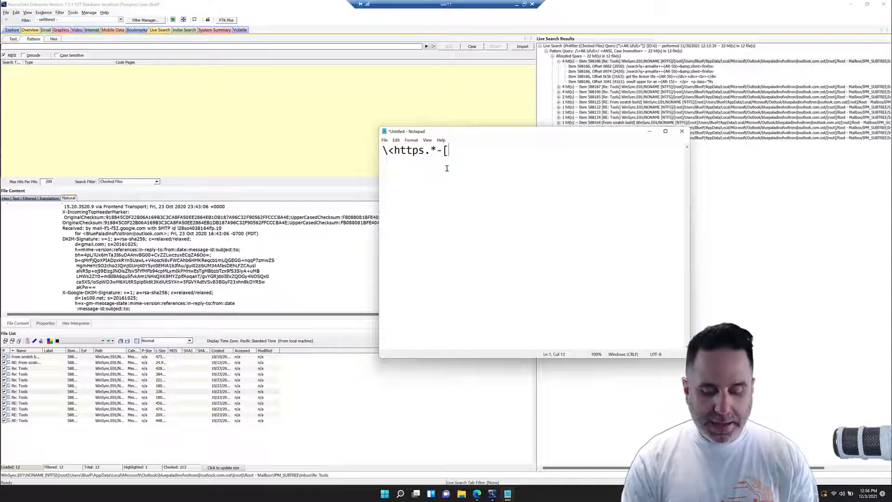
text(\d])
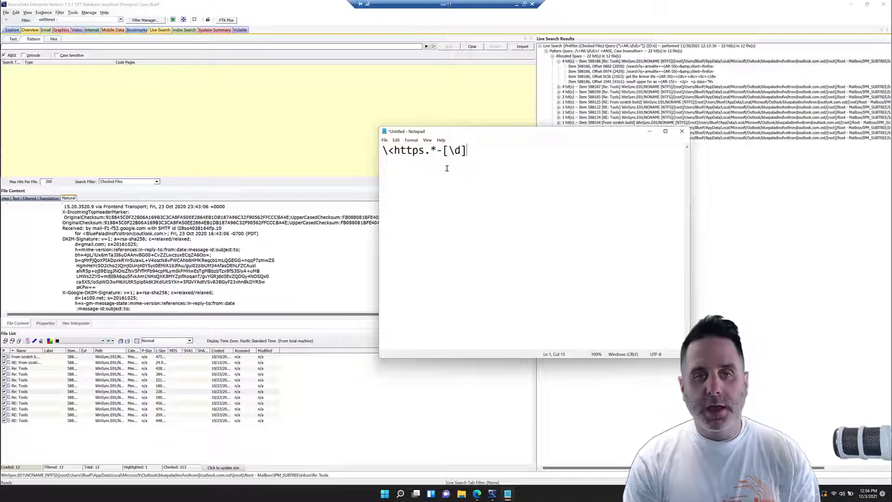
text({7)
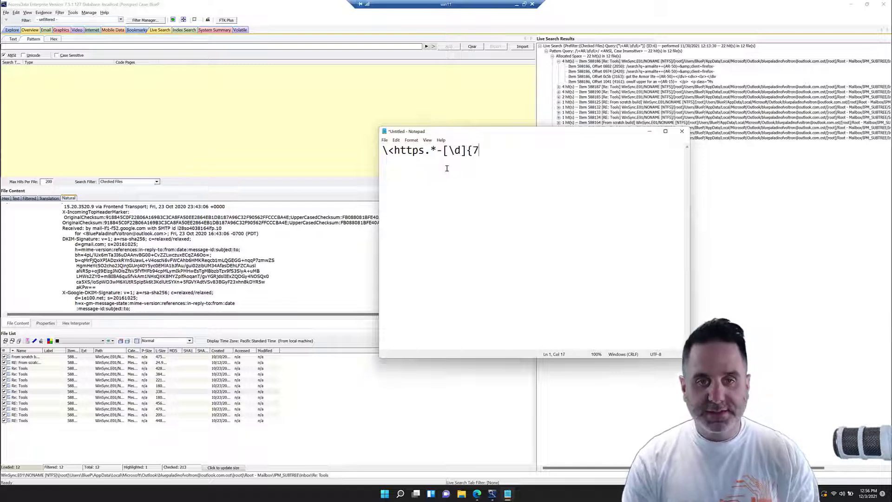
text(})
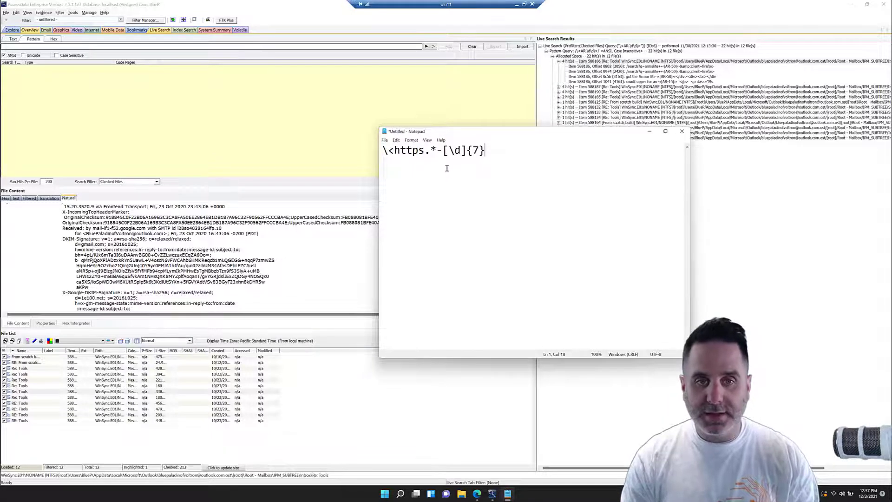
text(\>)
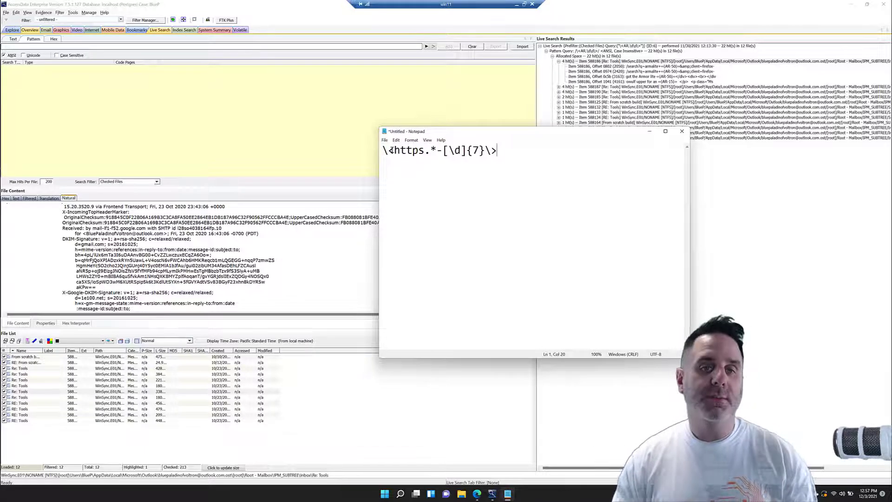
mouse_move(394, 150)
mouse_down()
mouse_move(508, 151)
mouse_move(379, 152)
mouse_up()
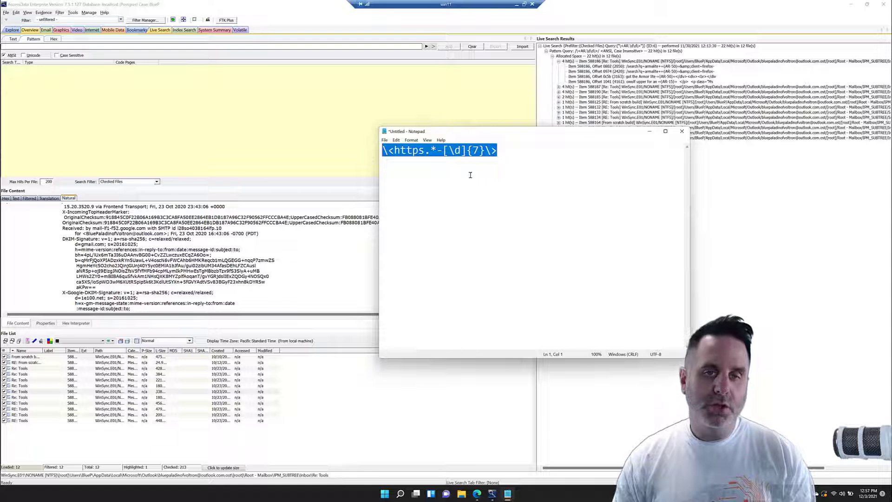
click(508, 154)
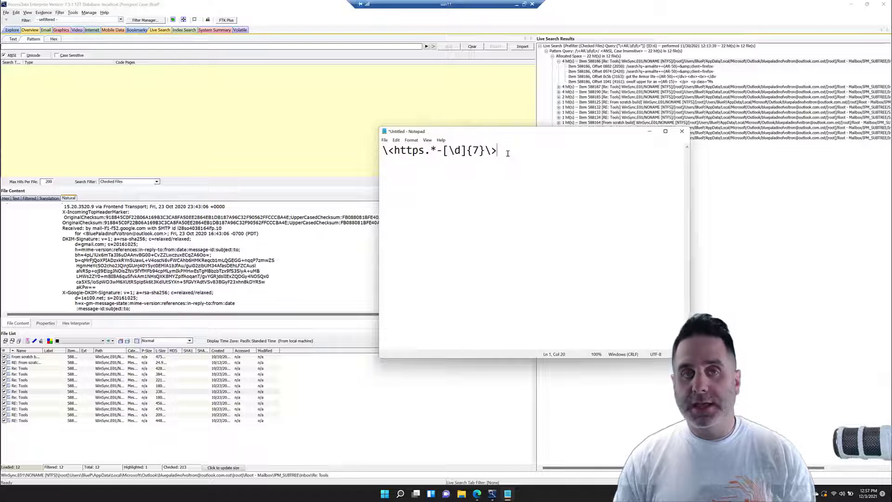